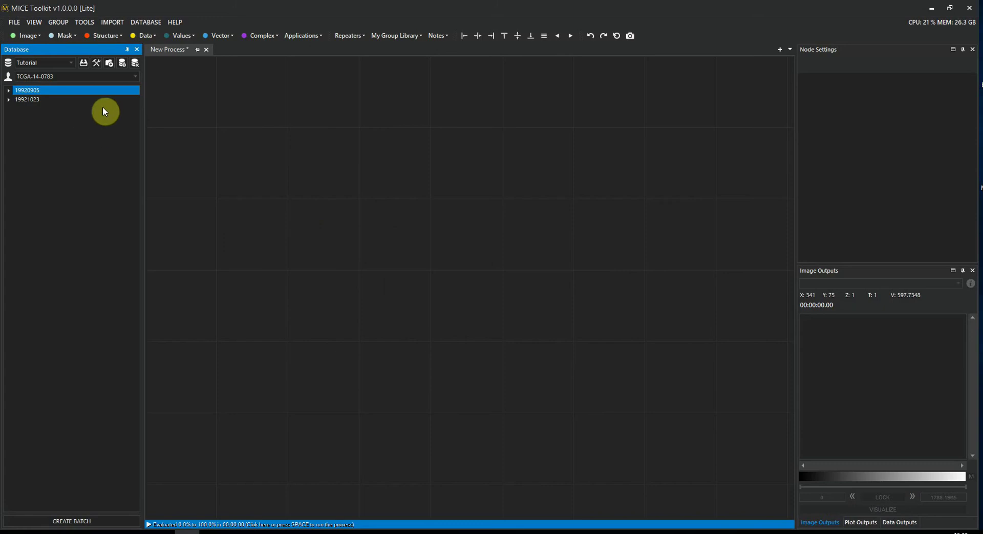
# Step: Load the tutorial patient, expand study 19921023 and select its CT Brain series
pyautogui.click(71, 62)
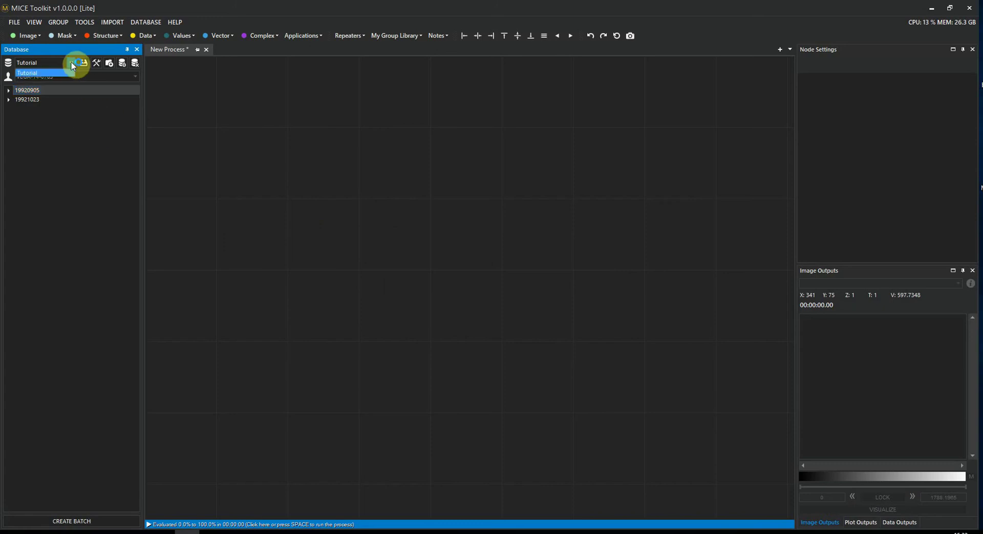
pyautogui.click(72, 62)
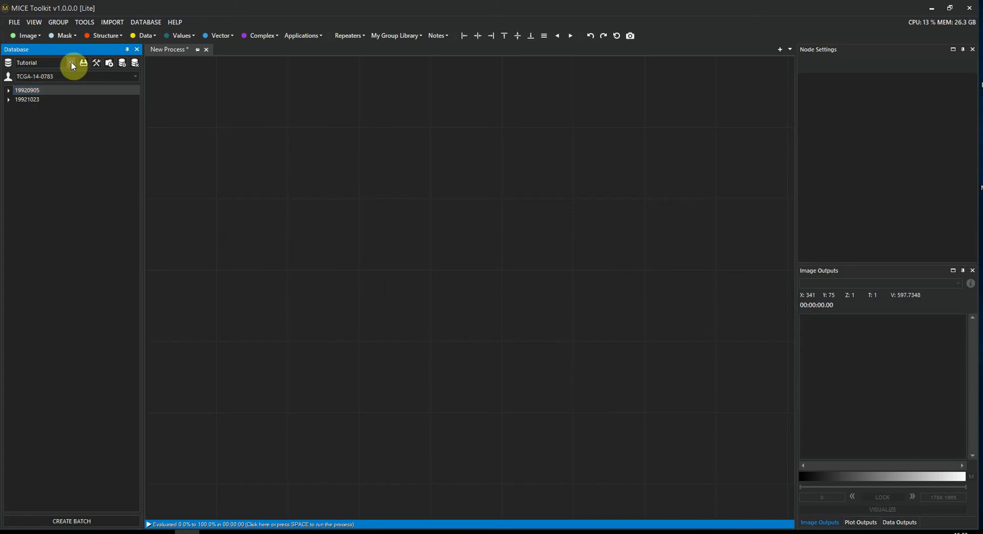
pyautogui.click(136, 77)
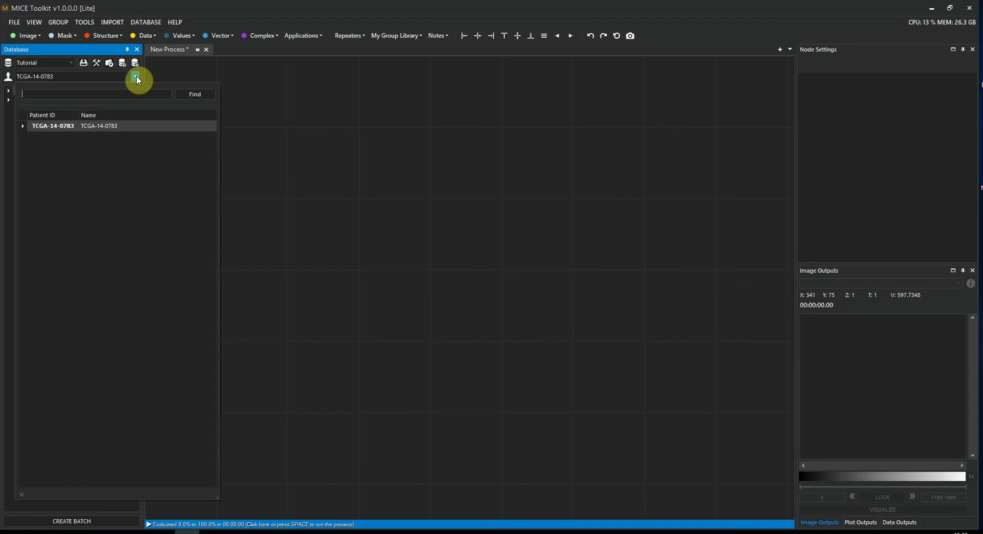
pyautogui.click(136, 76)
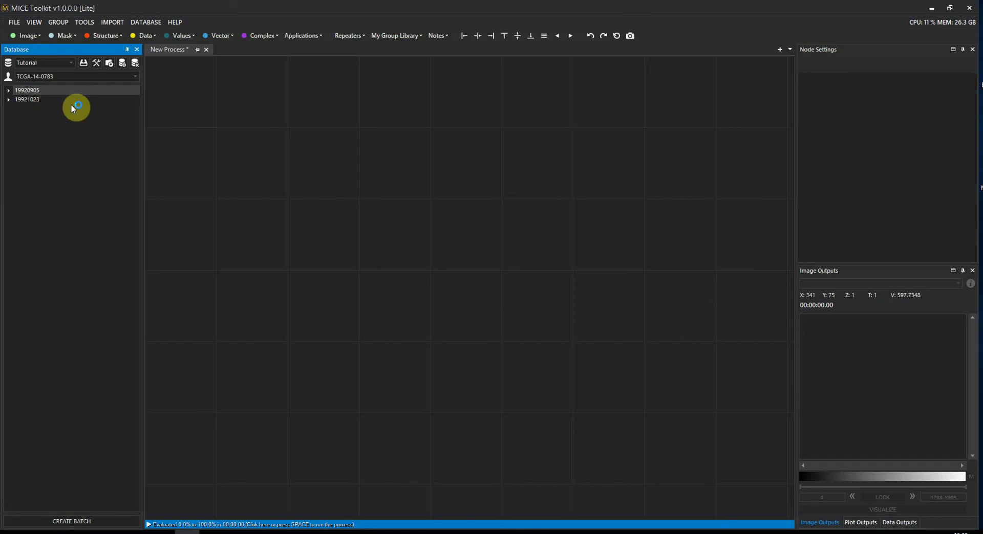
pyautogui.click(9, 100)
pyautogui.click(37, 109)
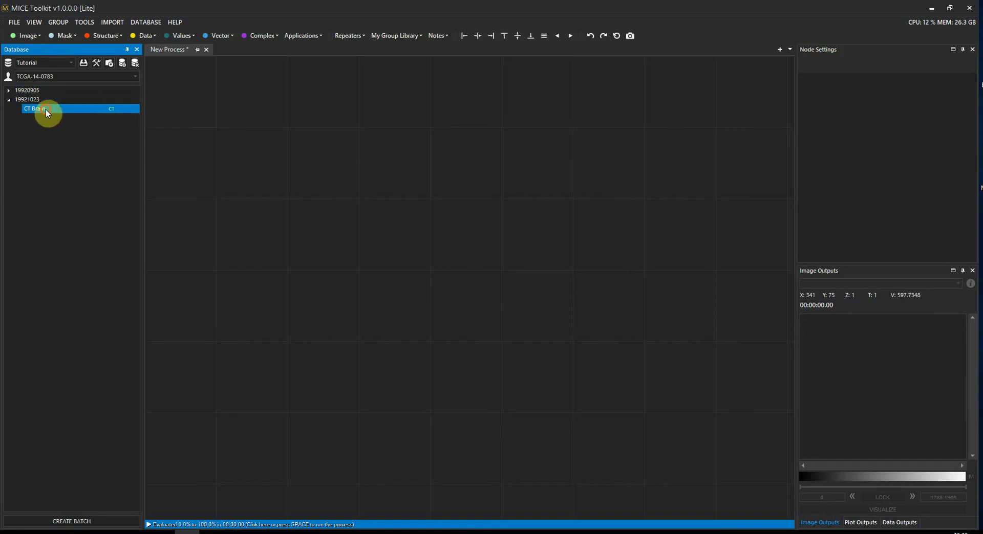
# Step: Drop CT Brain onto the canvas as a DICOM node, run the process and preview its axial slice
pyautogui.moveTo(45, 110); pyautogui.dragTo(298, 130)
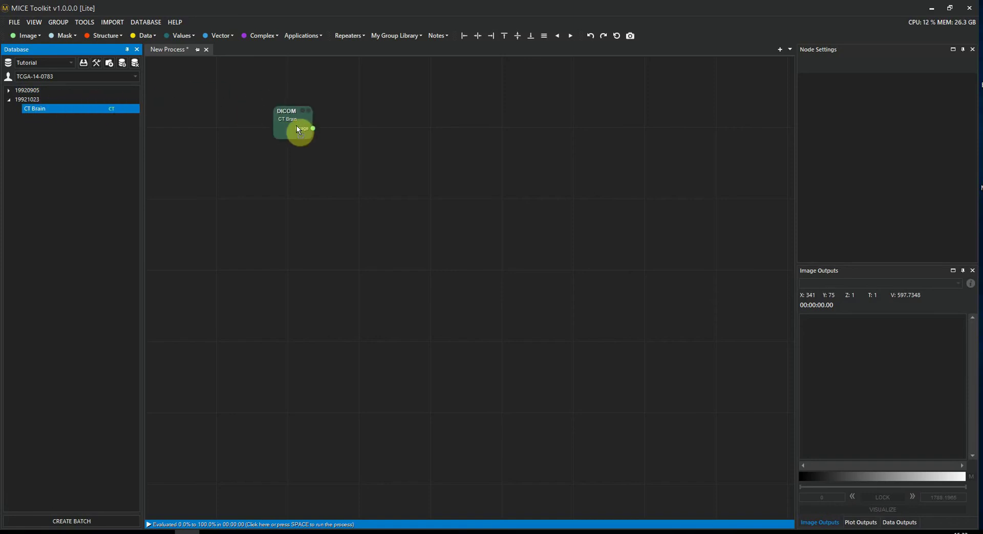
pyautogui.click(297, 197)
pyautogui.press('space')
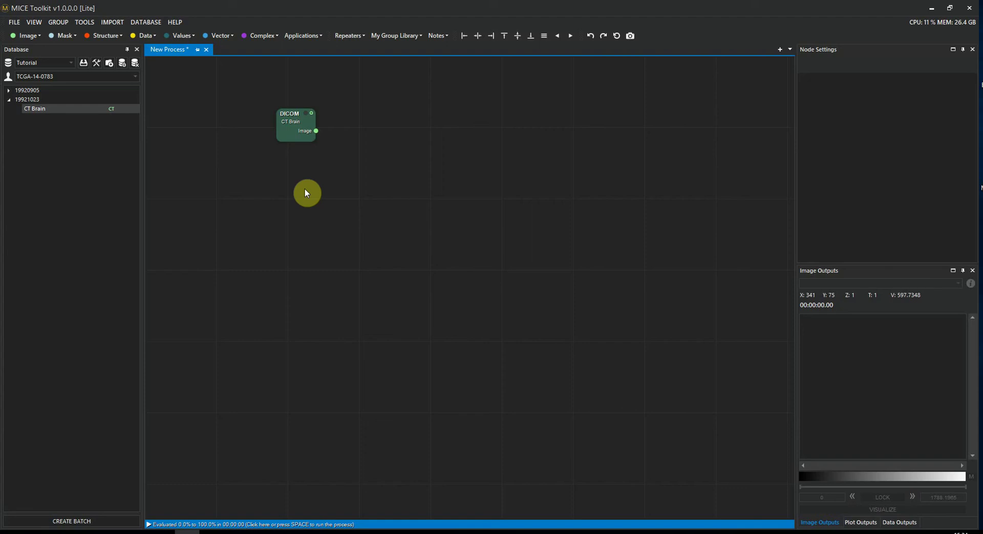
pyautogui.click(304, 135)
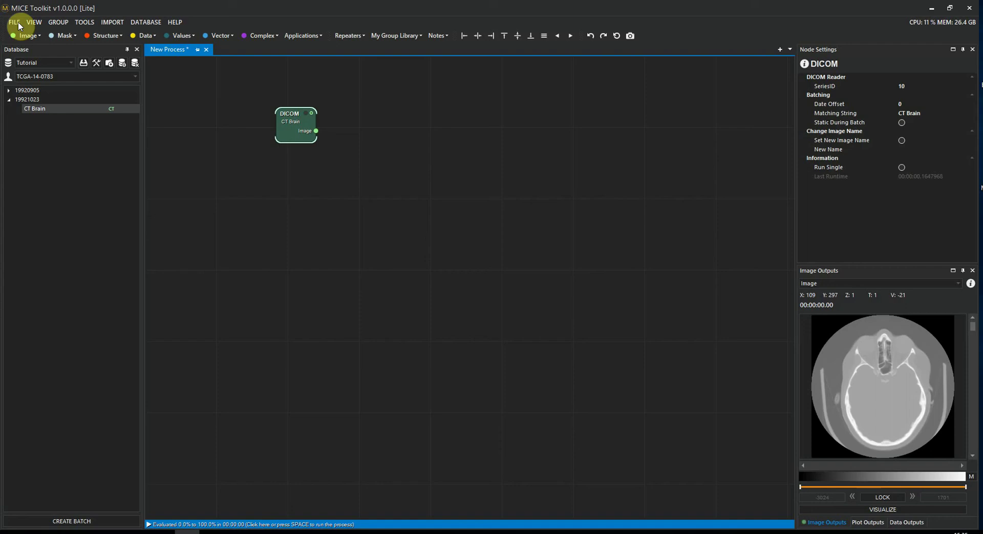
# Step: Add a Mask (Threshold) node from Image > Convert To and place it beside the DICOM node
pyautogui.click(30, 35)
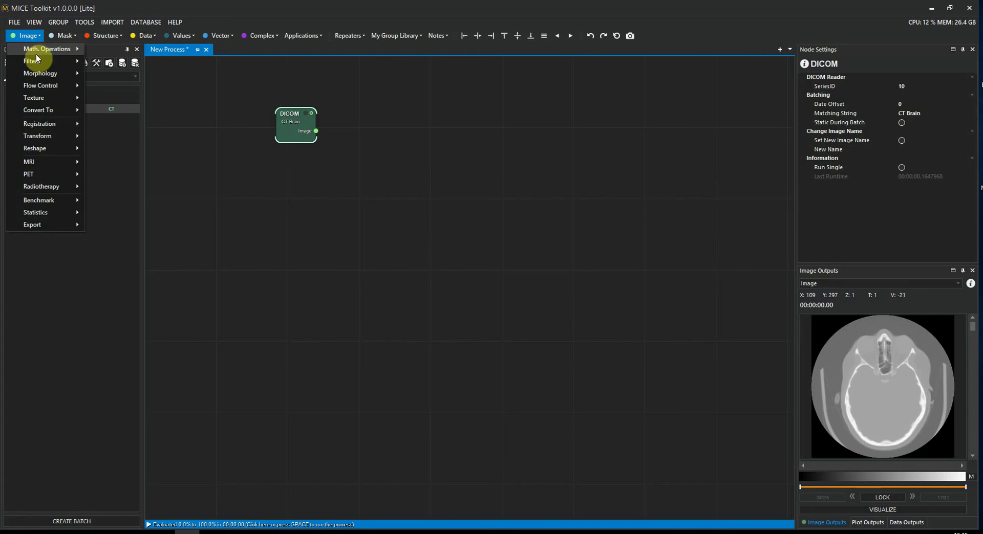
pyautogui.moveTo(57, 108)
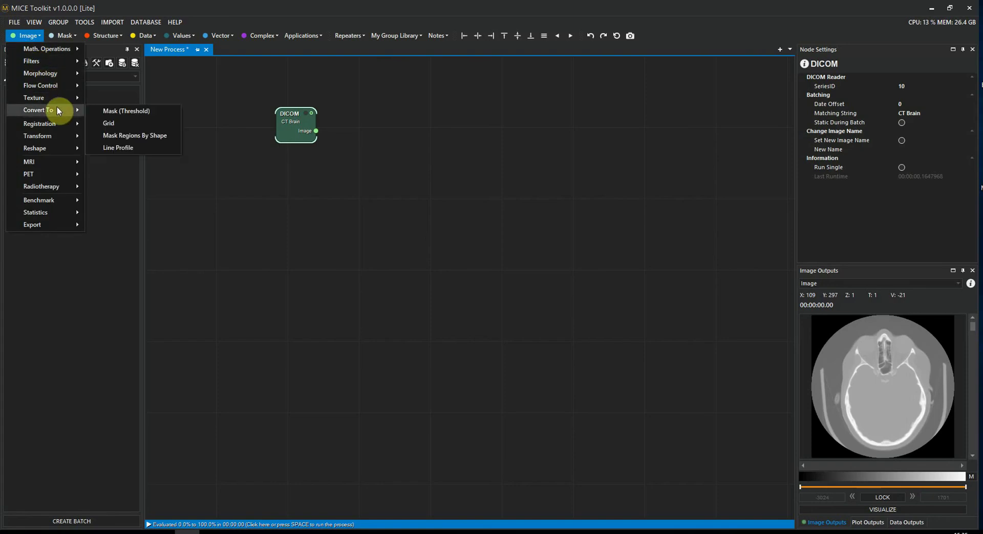
pyautogui.click(123, 111)
pyautogui.moveTo(177, 69); pyautogui.dragTo(399, 124)
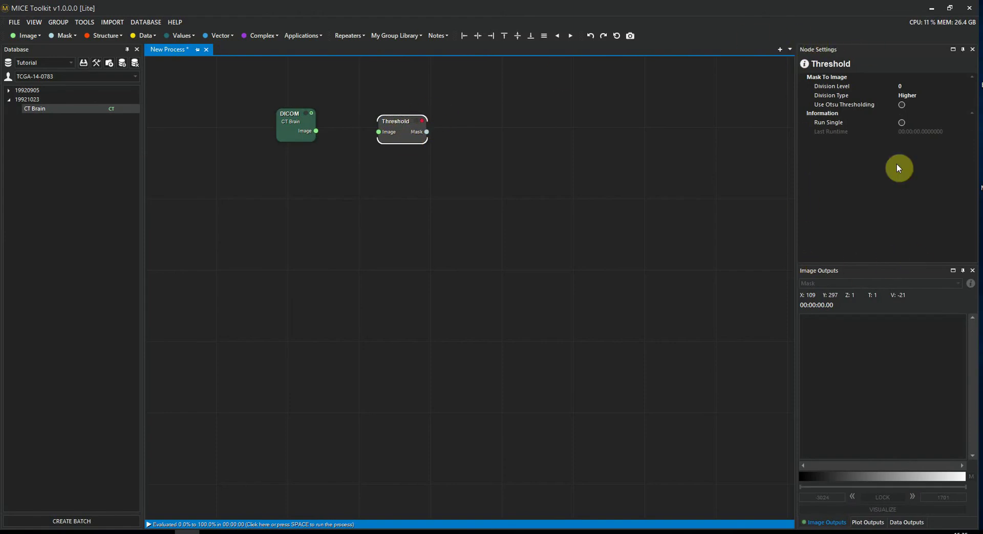
# Step: Set the Threshold's Division Level to 1000 and Division Type to HigherOrEqual
pyautogui.click(905, 91)
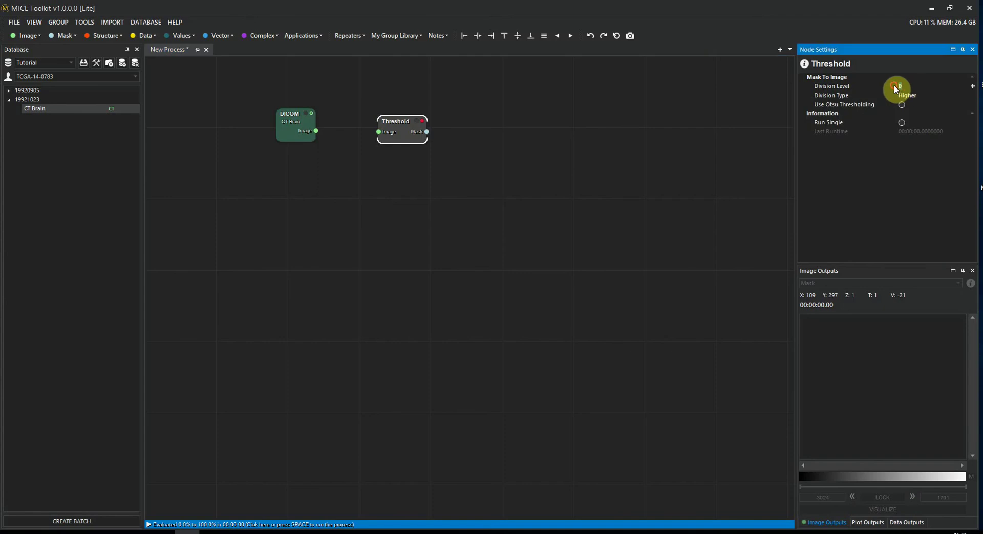
pyautogui.write('1000')
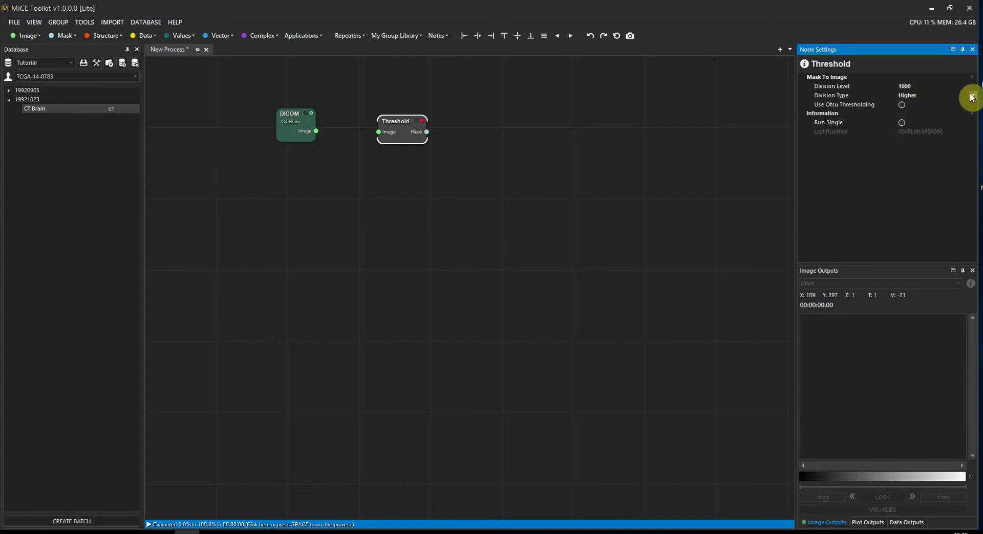
pyautogui.click(973, 97)
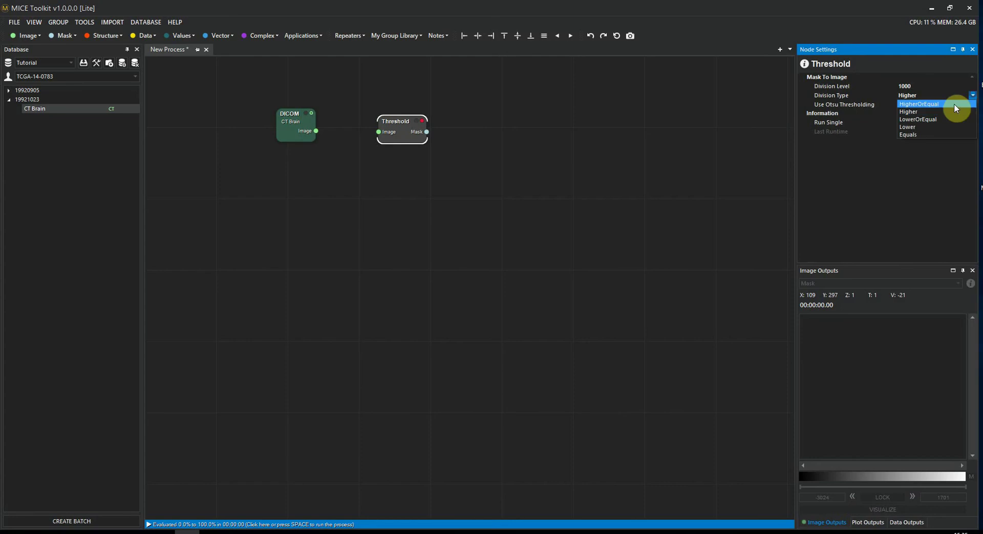
pyautogui.click(954, 103)
pyautogui.click(719, 134)
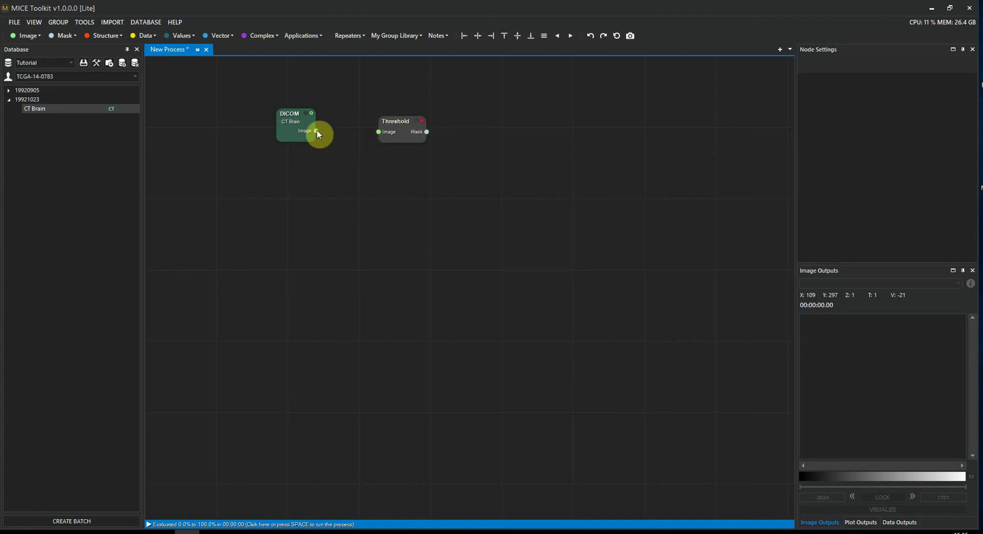
# Step: Link the DICOM node's Image output to the Threshold node's Image input
pyautogui.moveTo(317, 132); pyautogui.dragTo(379, 133)
pyautogui.click(379, 132)
pyautogui.moveTo(316, 131); pyautogui.dragTo(379, 133)
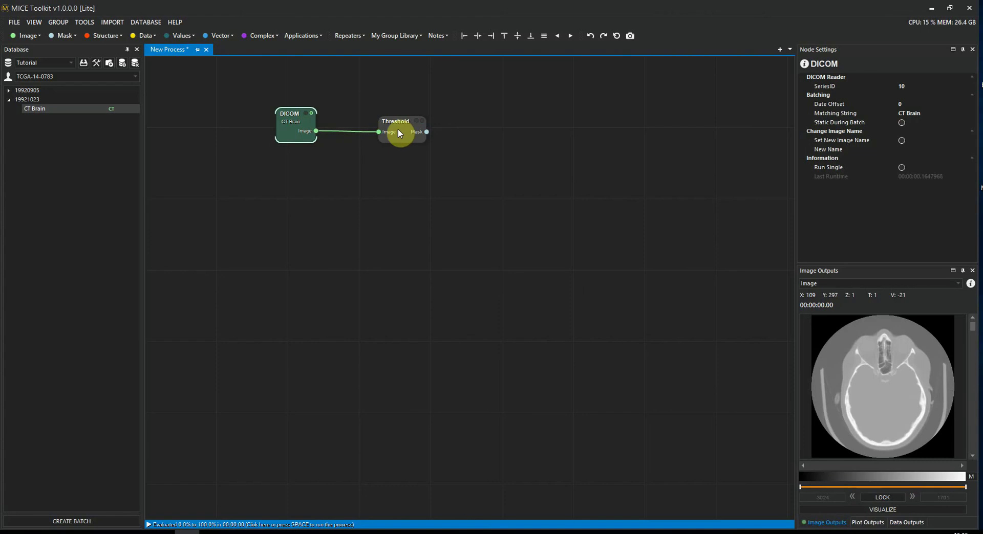
pyautogui.click(447, 146)
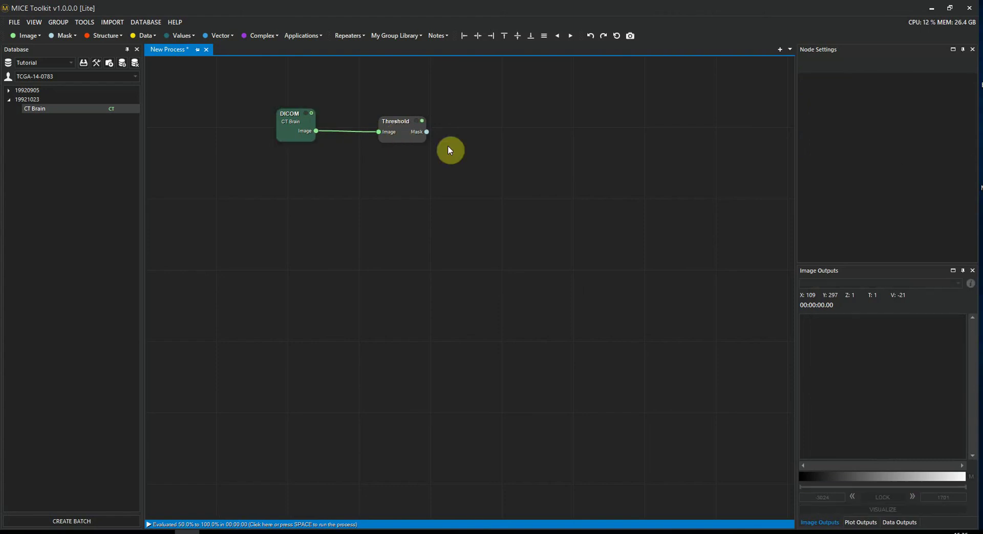
# Step: Preview the Threshold mask and scroll through later slices to check the skull outline
pyautogui.click(416, 136)
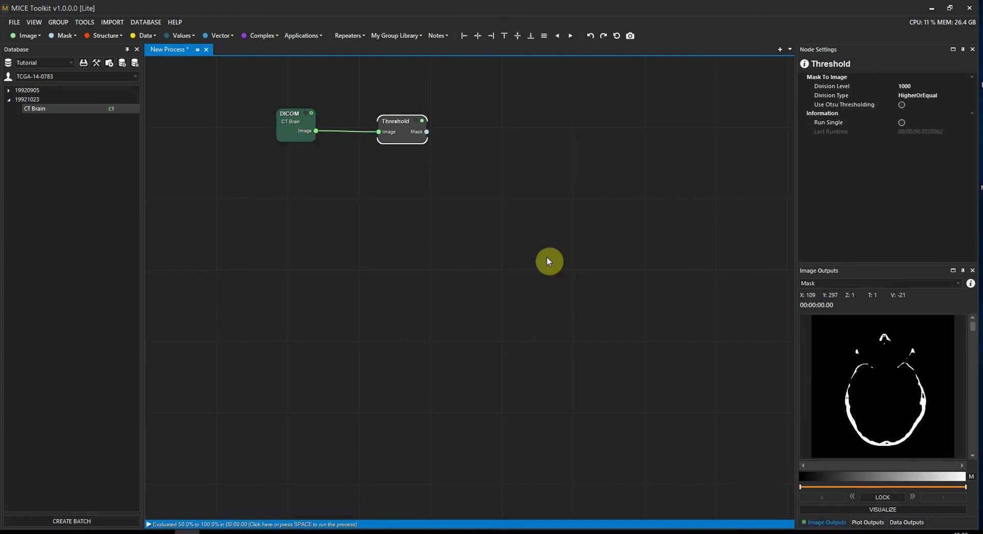
pyautogui.click(974, 342)
pyautogui.moveTo(974, 342); pyautogui.dragTo(972, 377)
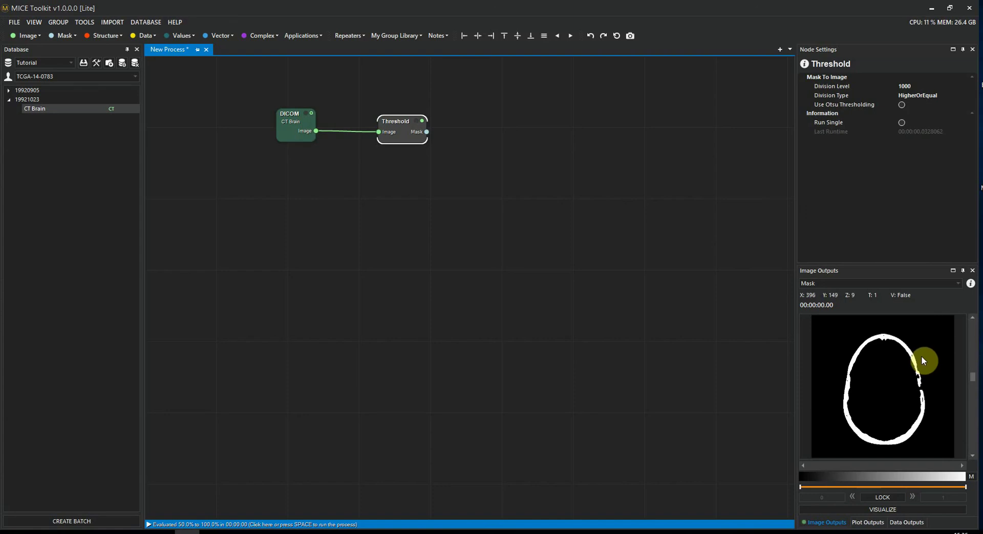
pyautogui.moveTo(970, 377); pyautogui.dragTo(970, 402)
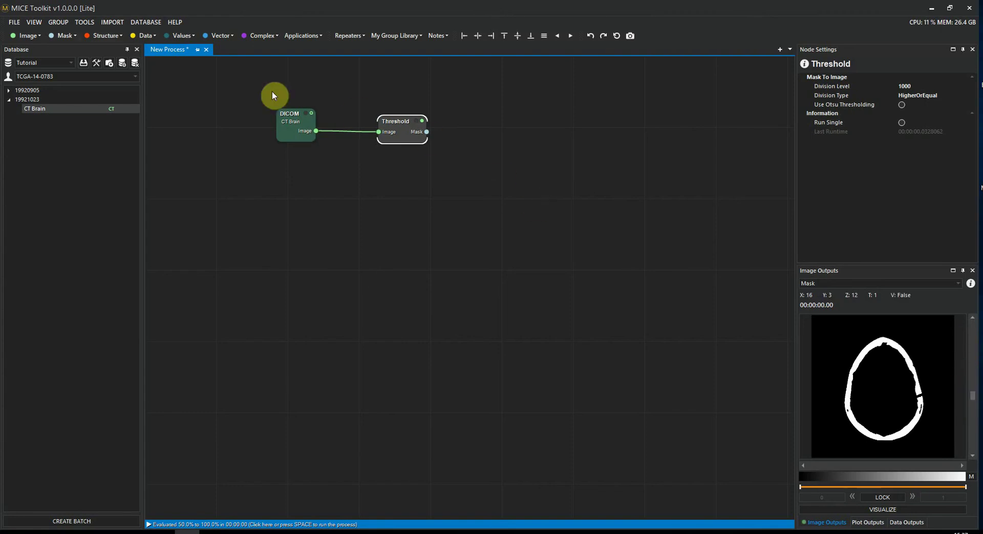
# Step: Add an Apply Mask node right of Threshold, feed it the CT image, and preview its skull-only Result
pyautogui.click(76, 36)
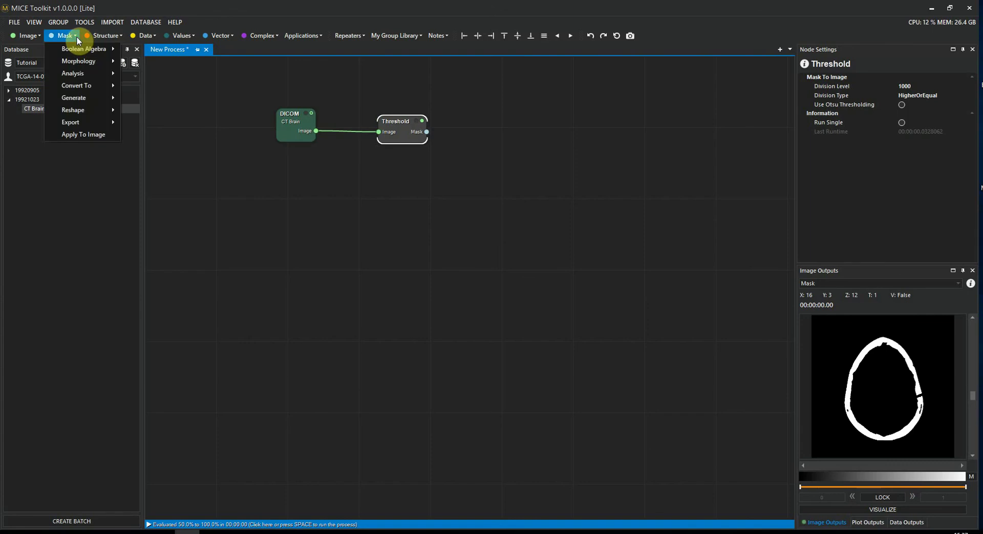
pyautogui.click(100, 134)
pyautogui.moveTo(164, 79); pyautogui.dragTo(479, 116)
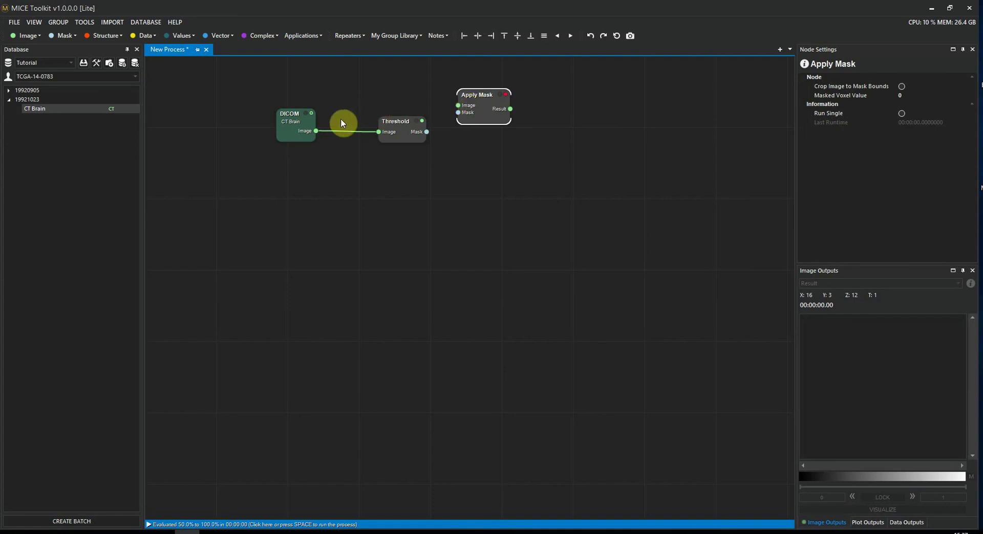
pyautogui.moveTo(315, 132); pyautogui.dragTo(458, 117)
pyautogui.click(481, 144)
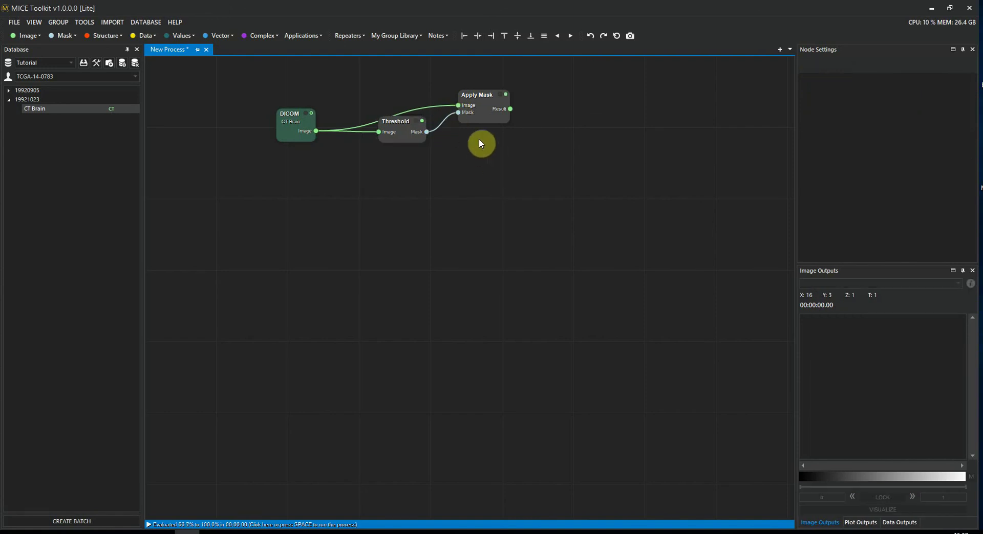
pyautogui.click(481, 111)
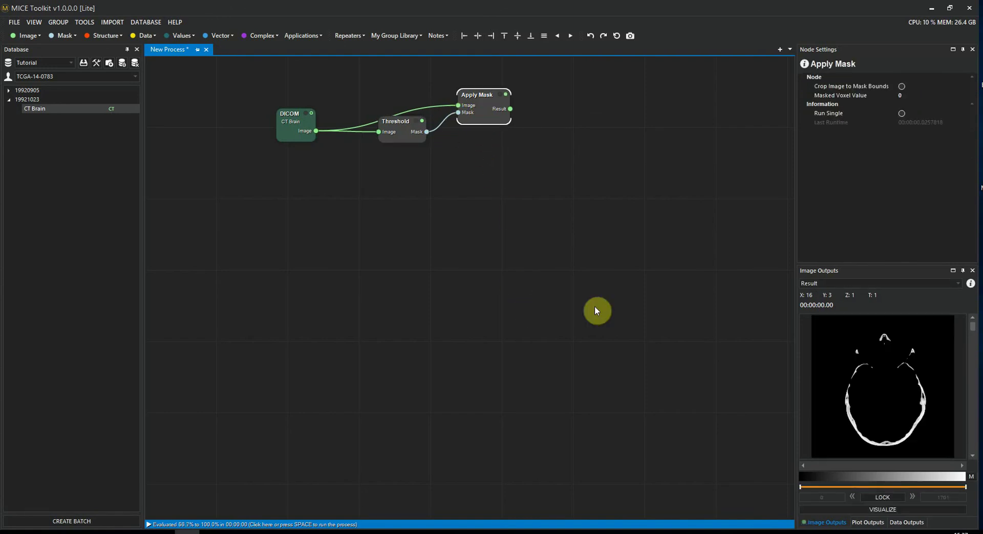
pyautogui.moveTo(972, 328); pyautogui.dragTo(972, 399)
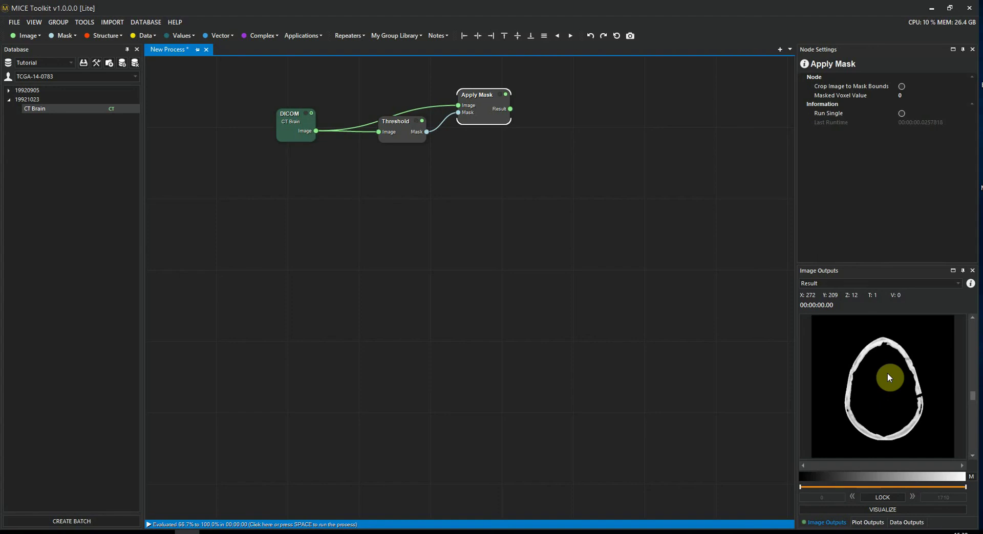
# Step: Open the Visualizer, load the Apply Mask Result into the first viewport and scroll its axial slices
pyautogui.click(857, 510)
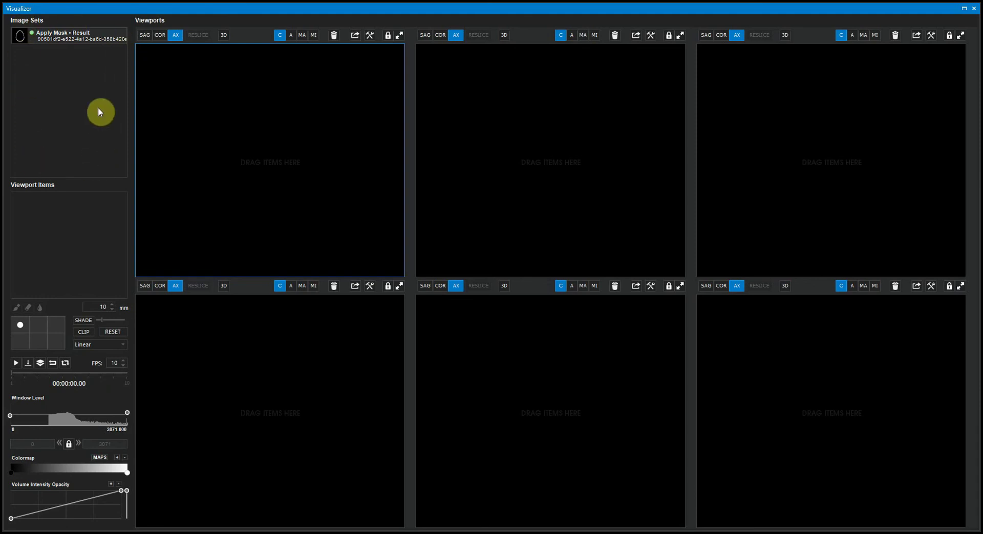
pyautogui.moveTo(49, 36); pyautogui.dragTo(193, 88)
pyautogui.moveTo(246, 122); pyautogui.dragTo(246, 123)
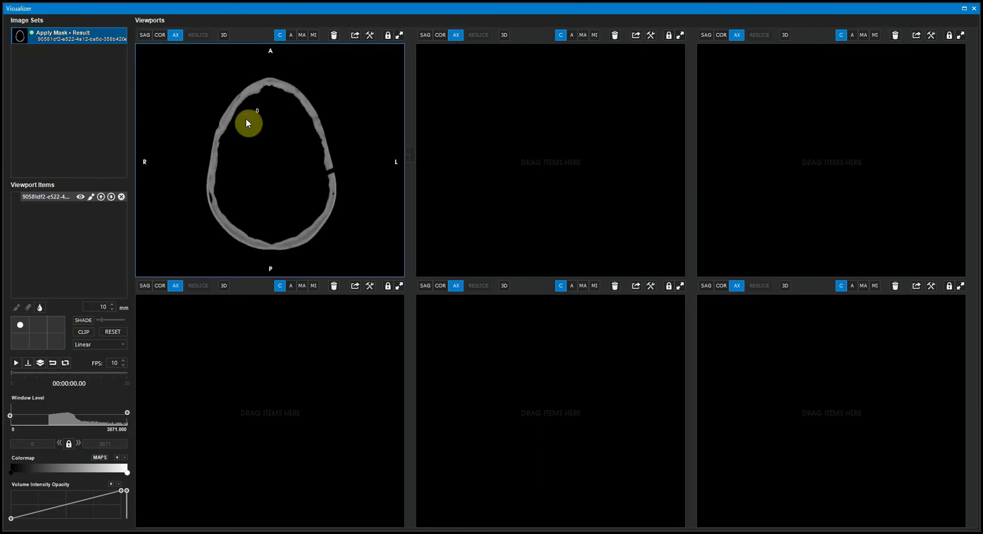
pyautogui.scroll(-3, 246, 118)
pyautogui.scroll(3, 245, 118)
pyautogui.scroll(-3, 415, 154)
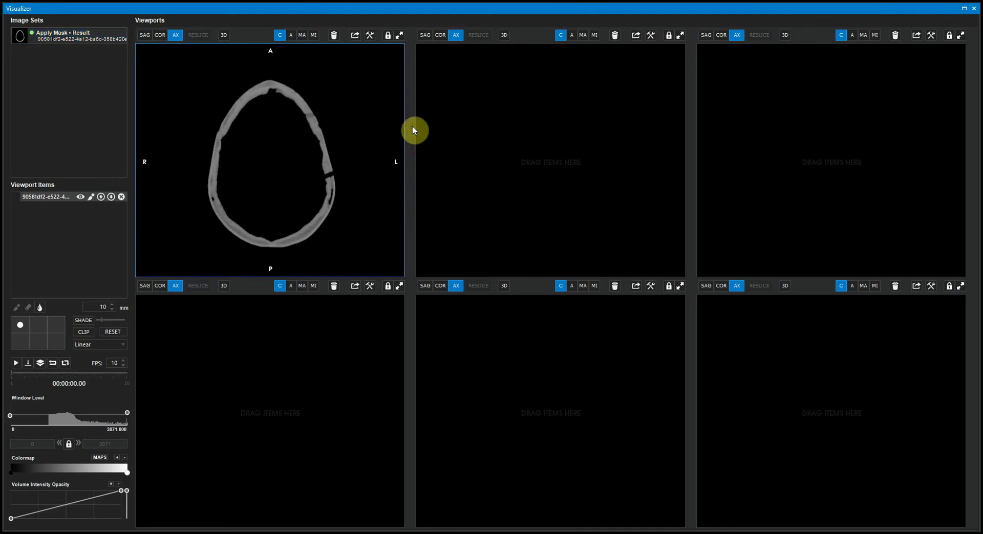
pyautogui.scroll(-2, 415, 195)
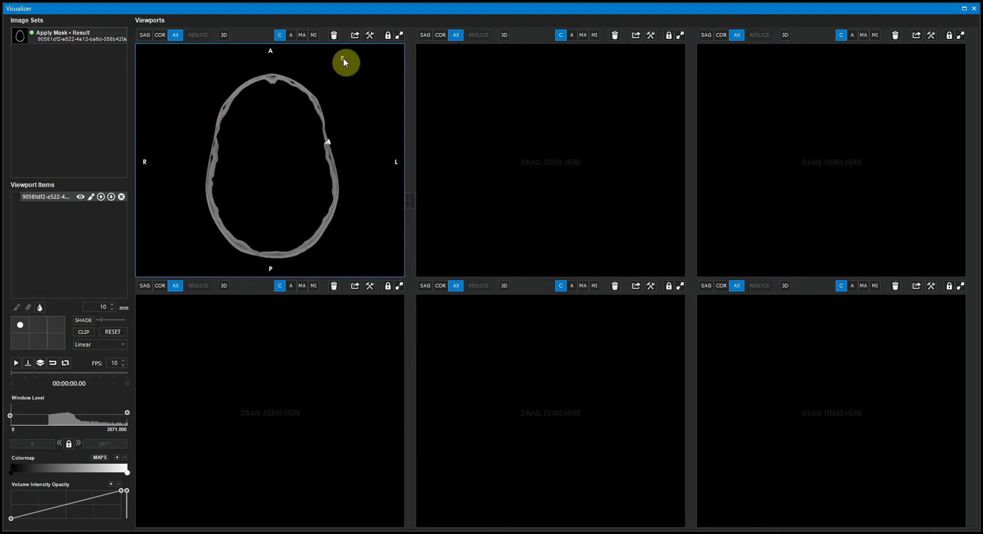
# Step: Turn on Patient Information in the first viewport's Viewport Settings and close the dialog
pyautogui.click(370, 35)
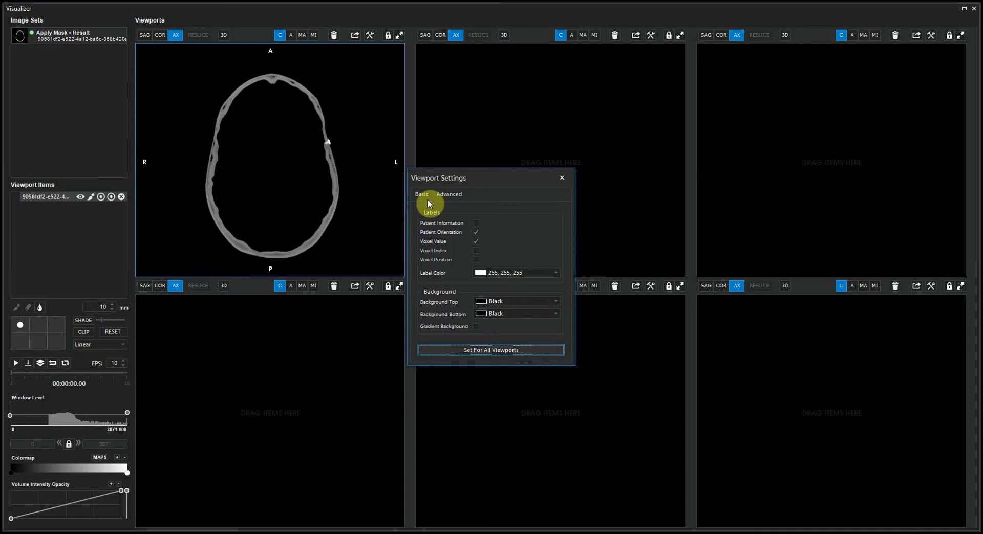
pyautogui.click(475, 221)
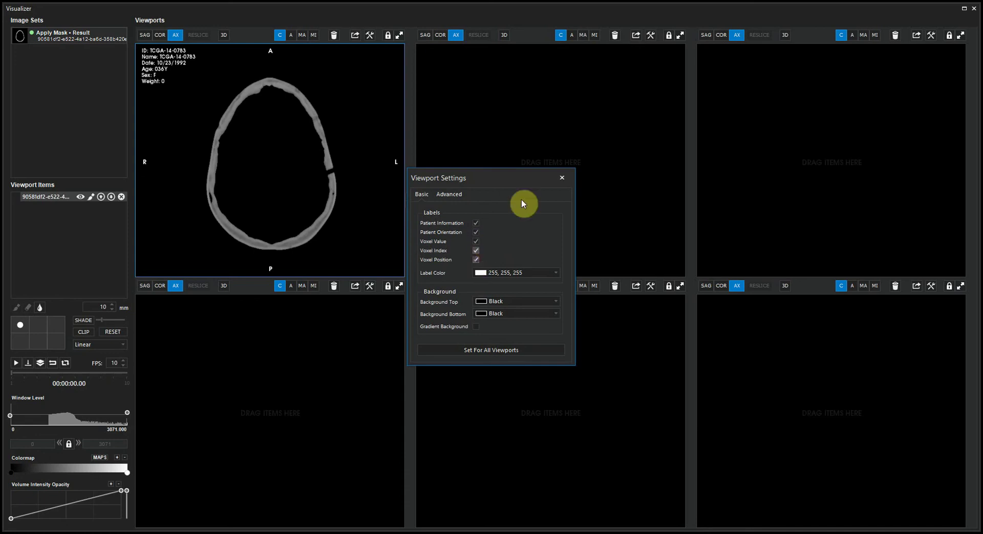
pyautogui.click(561, 177)
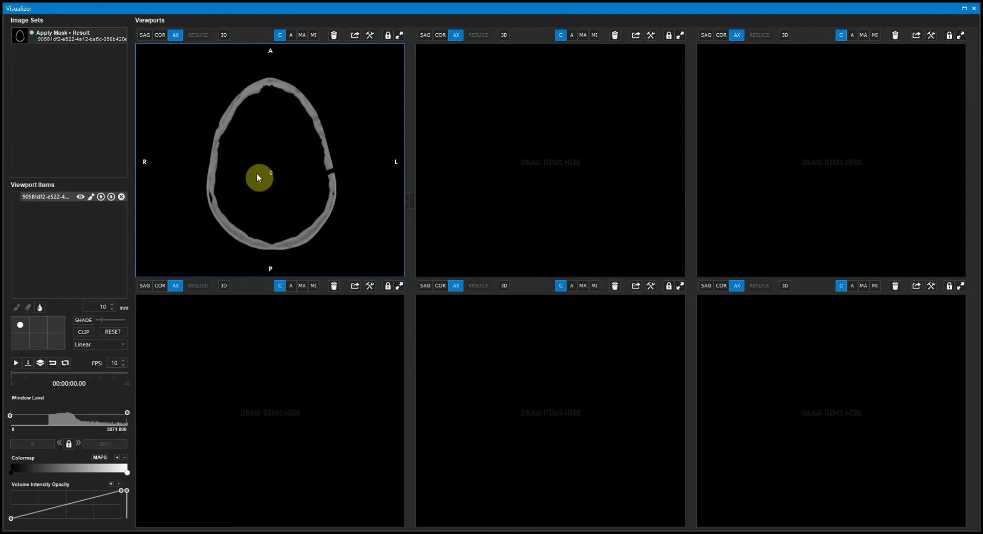
# Step: Switch the first viewport through coronal, sagittal and then 3D views of the masked skull
pyautogui.click(159, 36)
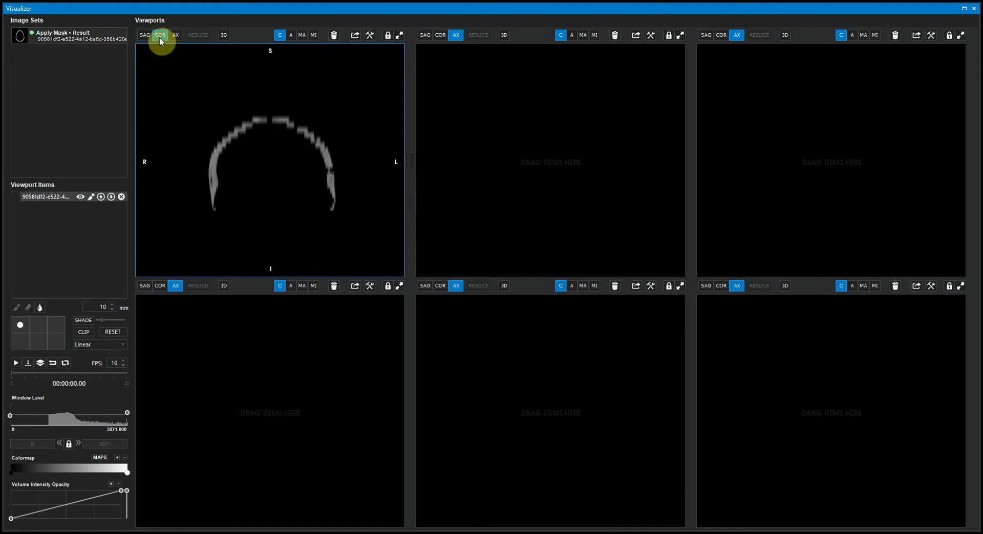
pyautogui.click(143, 36)
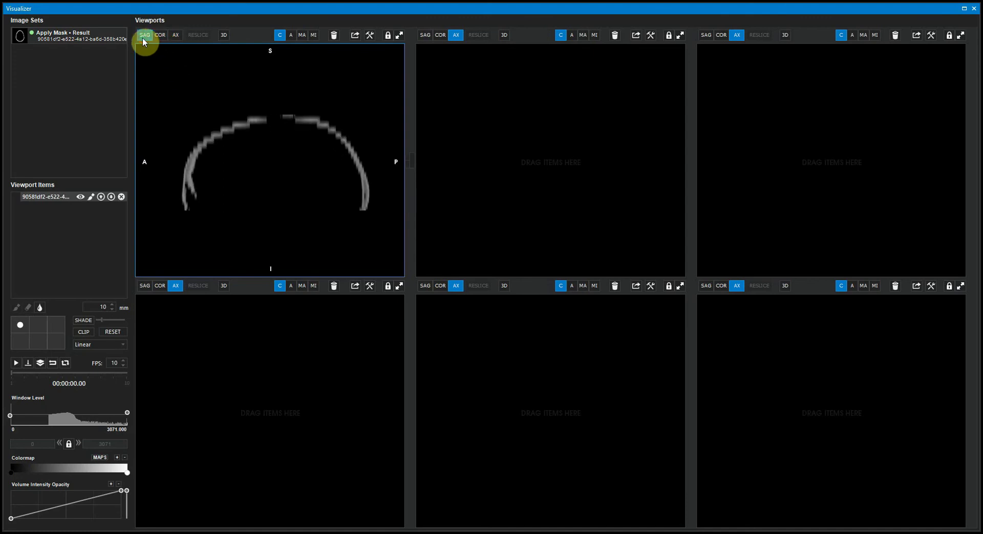
pyautogui.click(225, 36)
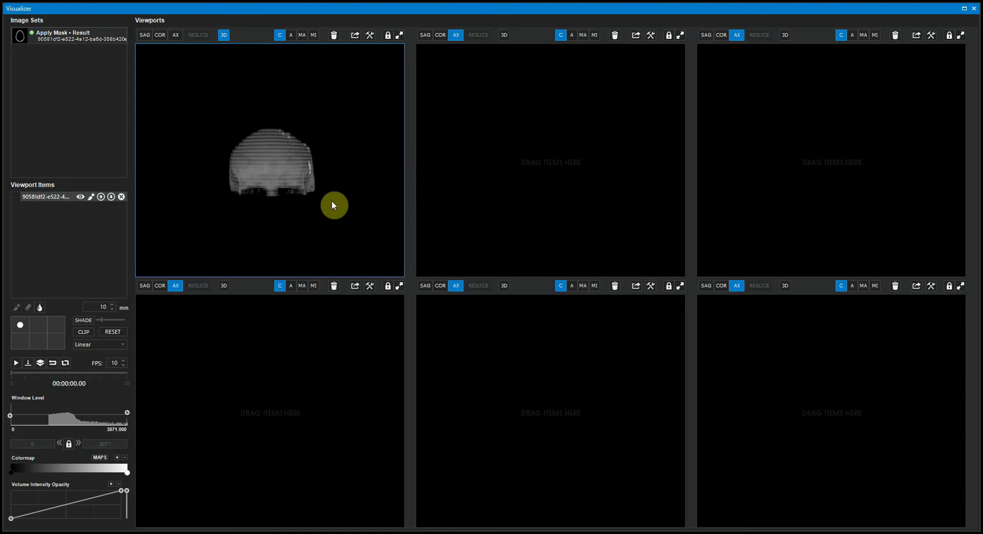
# Step: Rotate the 3D skull render, maximize and restore its viewport, and zoom it in and out
pyautogui.moveTo(334, 206); pyautogui.dragTo(293, 129)
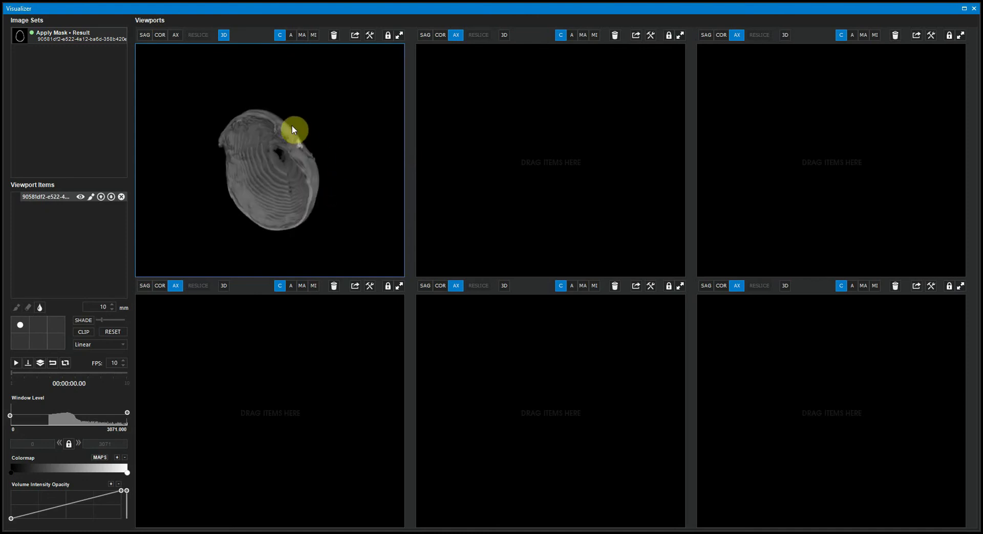
pyautogui.doubleClick(294, 130)
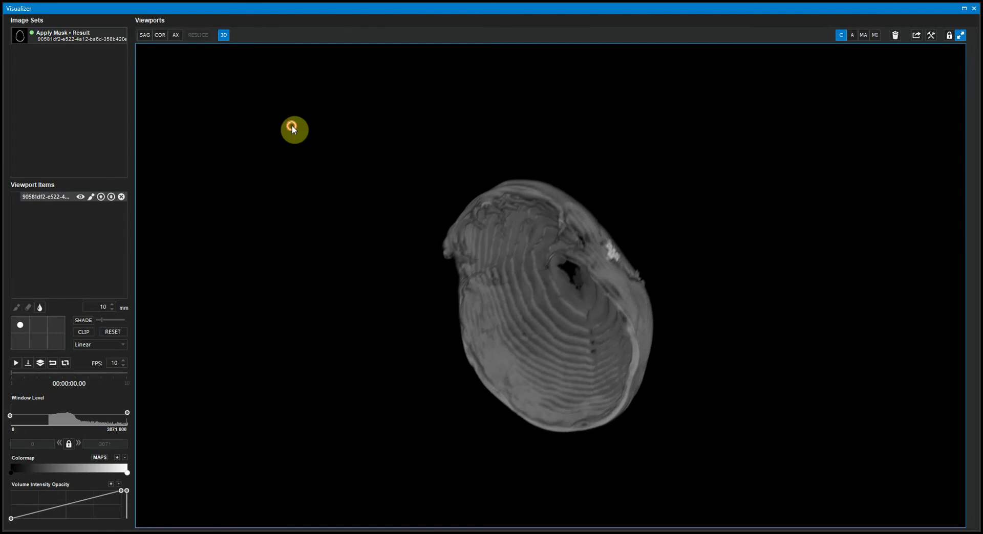
pyautogui.doubleClick(295, 130)
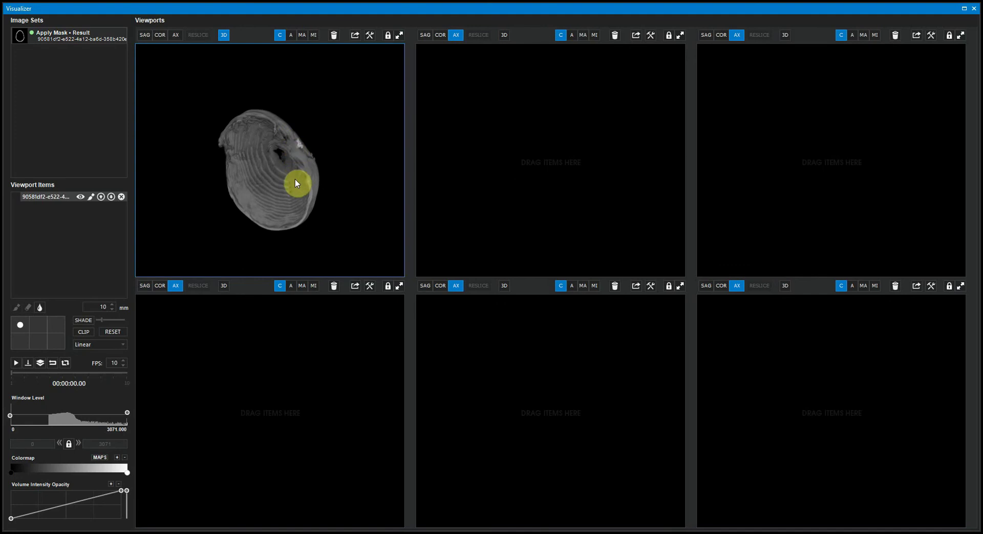
pyautogui.moveTo(295, 179)
pyautogui.mouseDown()
pyautogui.moveTo(288, 141)
pyautogui.moveTo(281, 190)
pyautogui.moveTo(237, 201)
pyautogui.moveTo(314, 153)
pyautogui.moveTo(288, 180)
pyautogui.mouseUp()
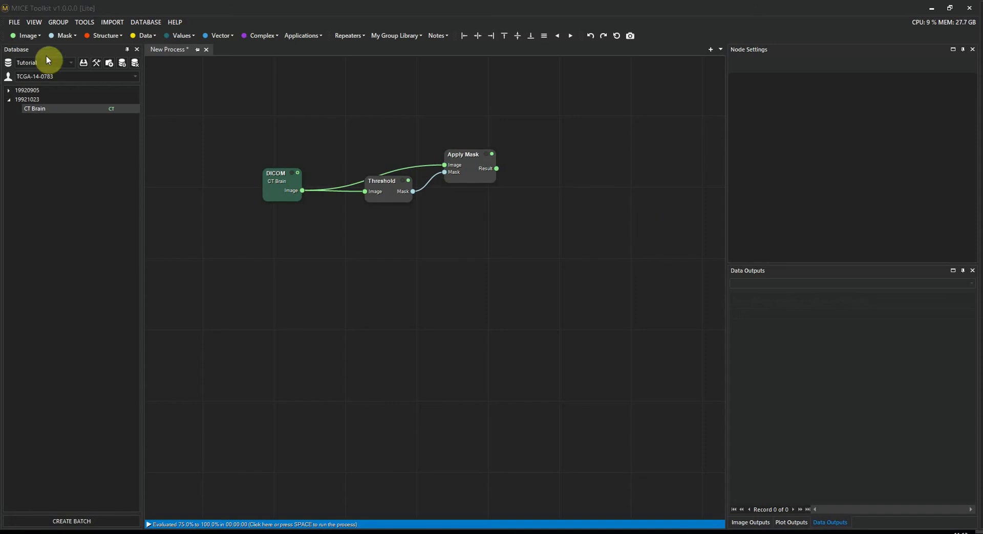
# Step: Add a Statistics node from Image > Statistics and place it above Apply Mask
pyautogui.click(31, 38)
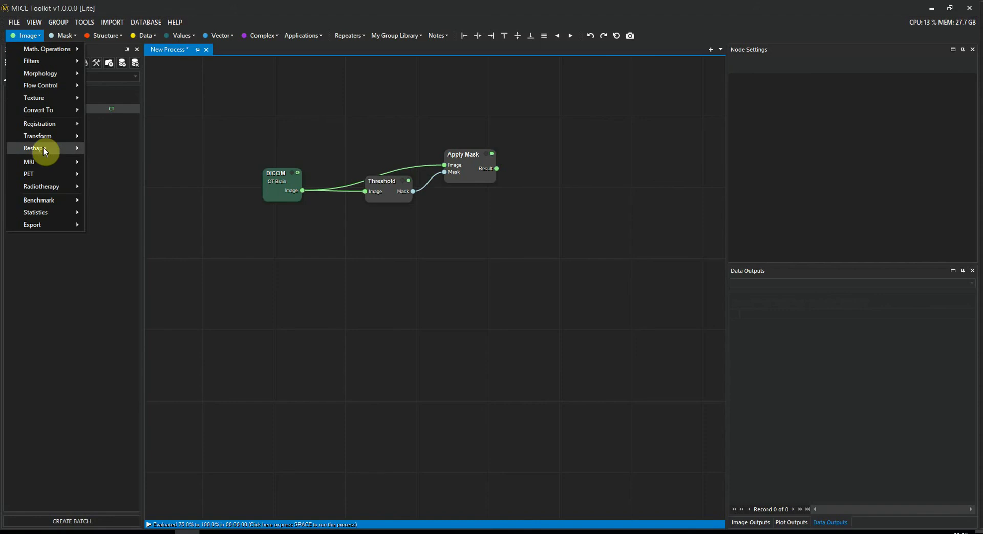
pyautogui.moveTo(51, 215)
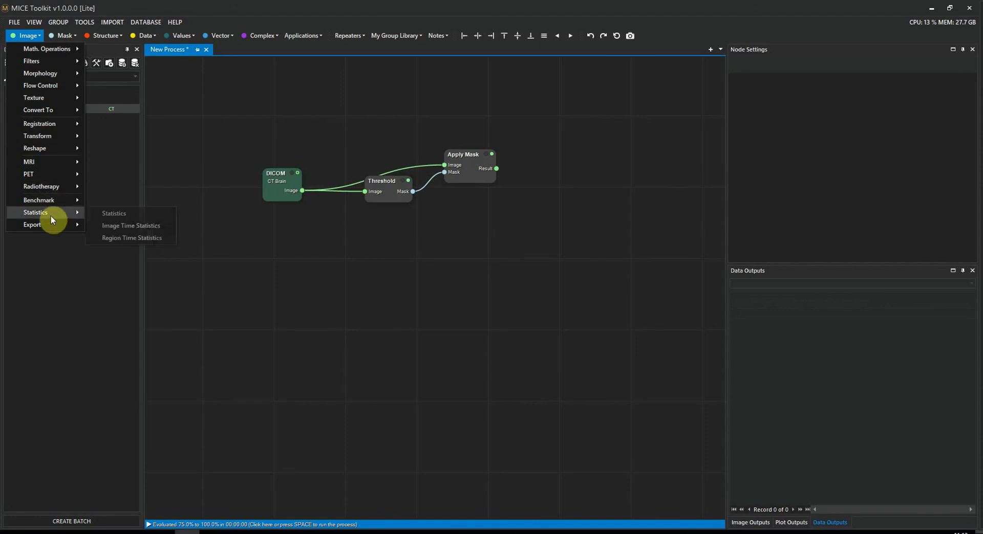
pyautogui.click(101, 212)
pyautogui.moveTo(159, 75); pyautogui.dragTo(453, 105)
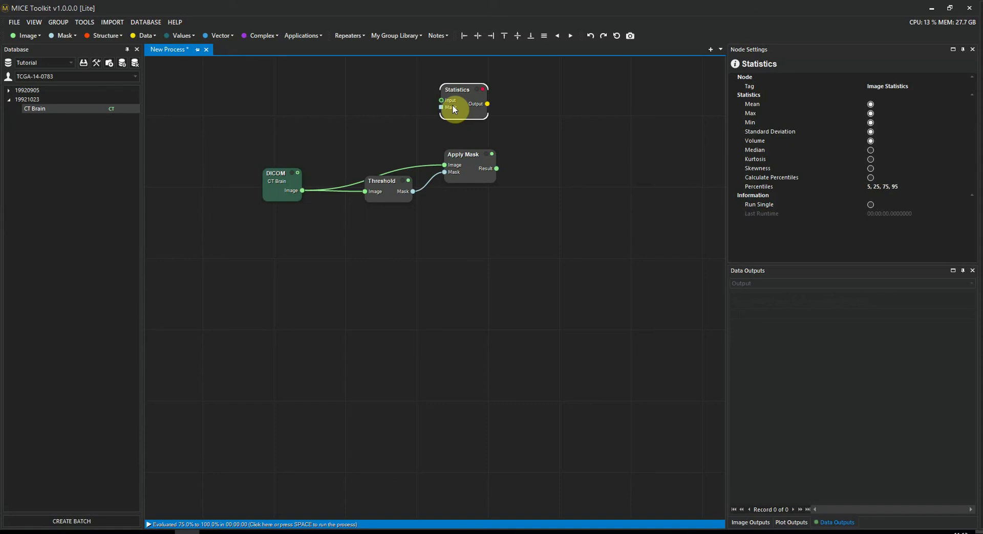
# Step: Wire DICOM Image and Threshold Mask into Statistics and view its results (mean 1386.14, volume 280.2 cc)
pyautogui.moveTo(303, 190); pyautogui.dragTo(440, 100)
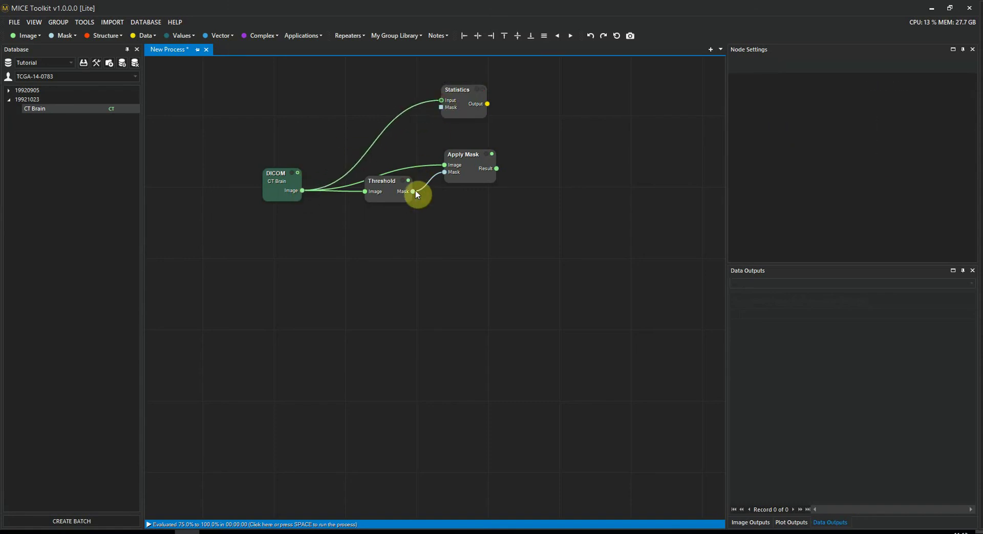
pyautogui.moveTo(413, 191); pyautogui.dragTo(476, 100)
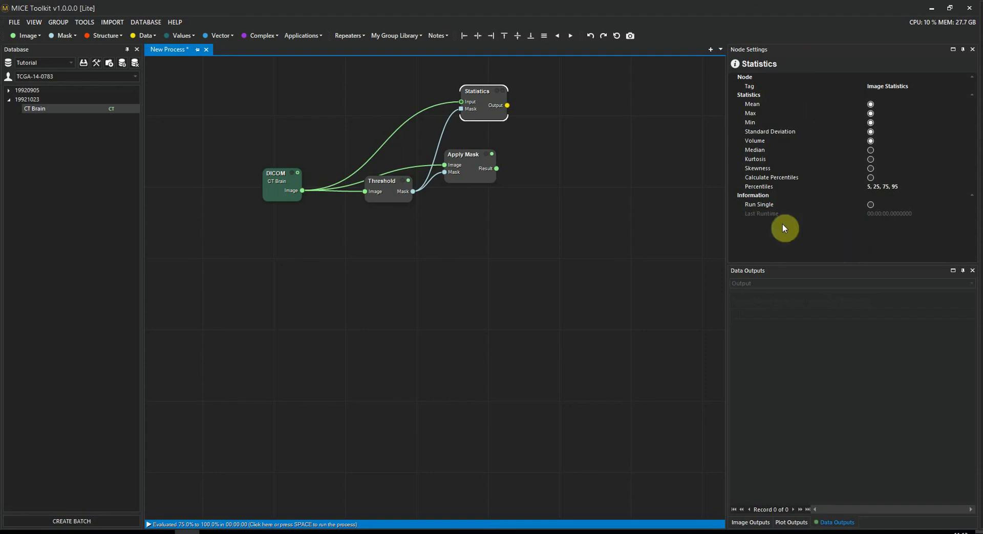
pyautogui.click(587, 250)
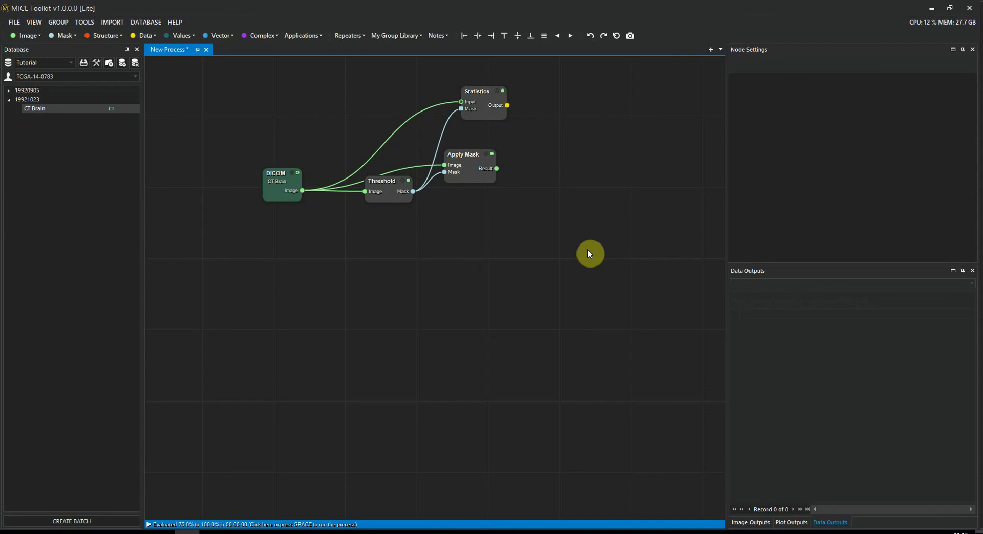
pyautogui.click(477, 95)
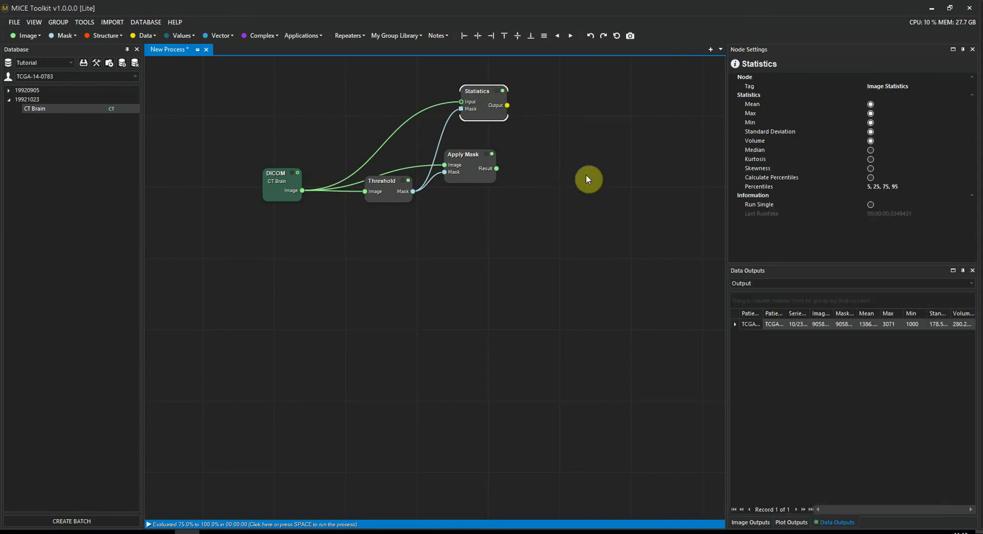
pyautogui.moveTo(727, 368); pyautogui.dragTo(556, 366)
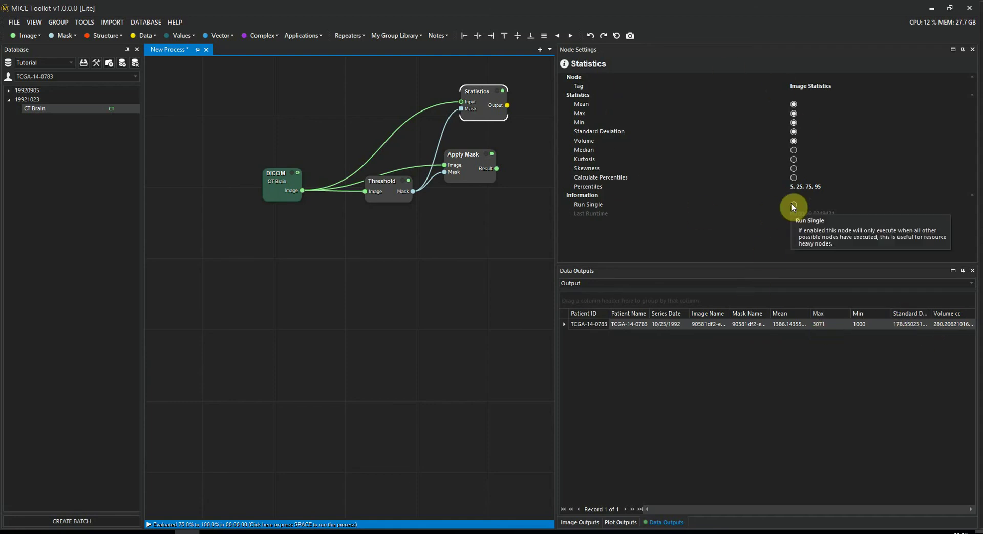
pyautogui.moveTo(561, 225); pyautogui.dragTo(750, 219)
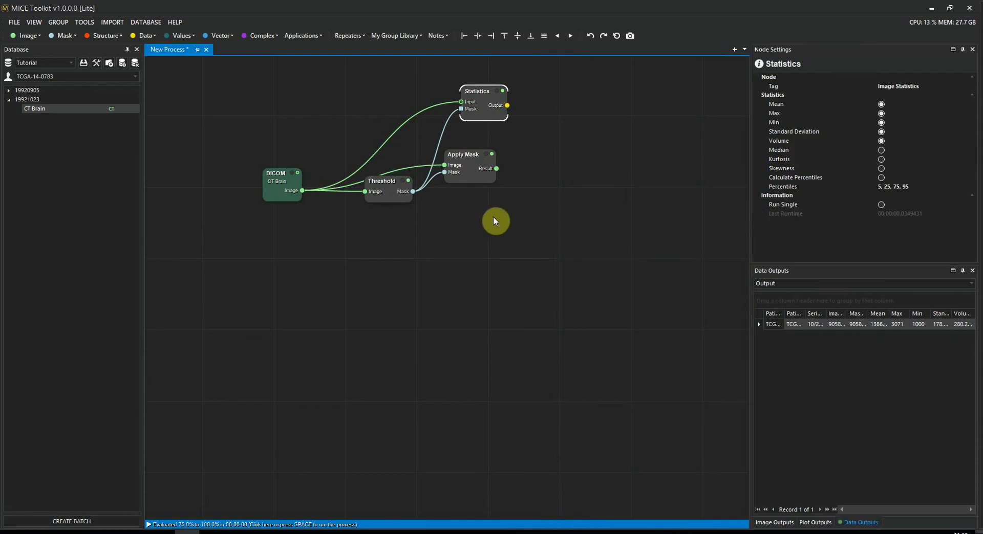
# Step: Add an Excel export node from Data > Export and place it right of Statistics
pyautogui.click(146, 36)
pyautogui.moveTo(146, 47)
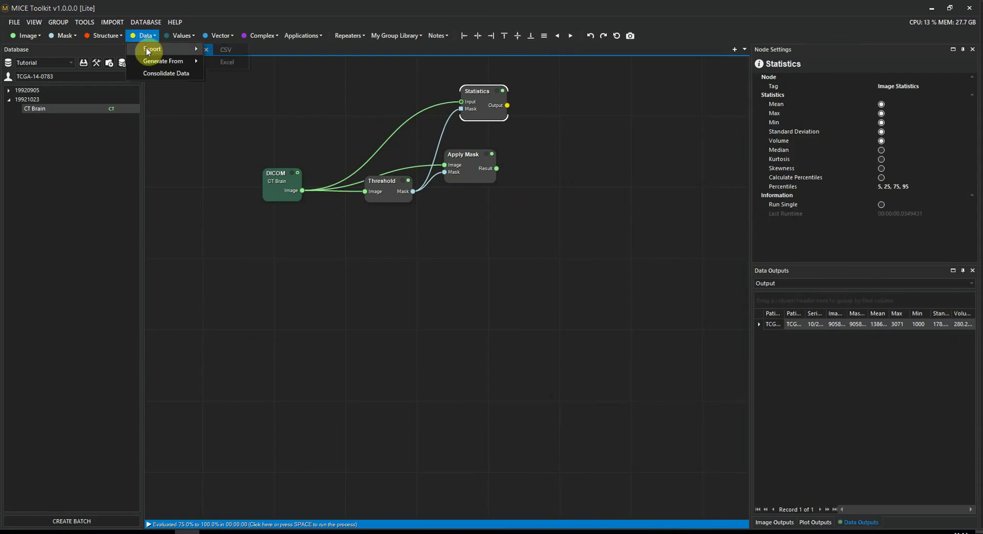
pyautogui.click(223, 63)
pyautogui.moveTo(158, 70); pyautogui.dragTo(557, 108)
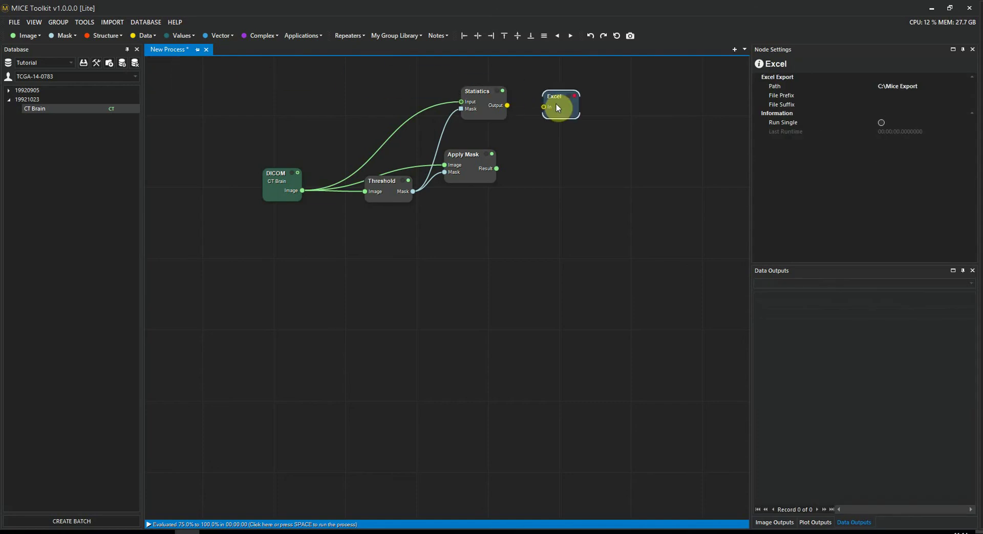
# Step: Connect the Statistics output to the Excel node and check its export settings for C:\Mice Export
pyautogui.click(506, 106)
pyautogui.moveTo(550, 107); pyautogui.dragTo(550, 108)
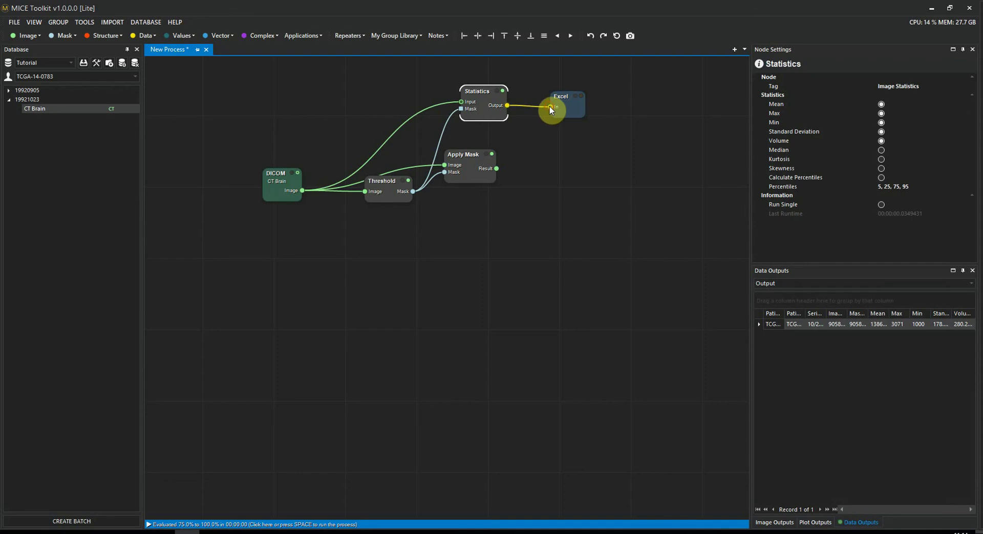
pyautogui.click(566, 108)
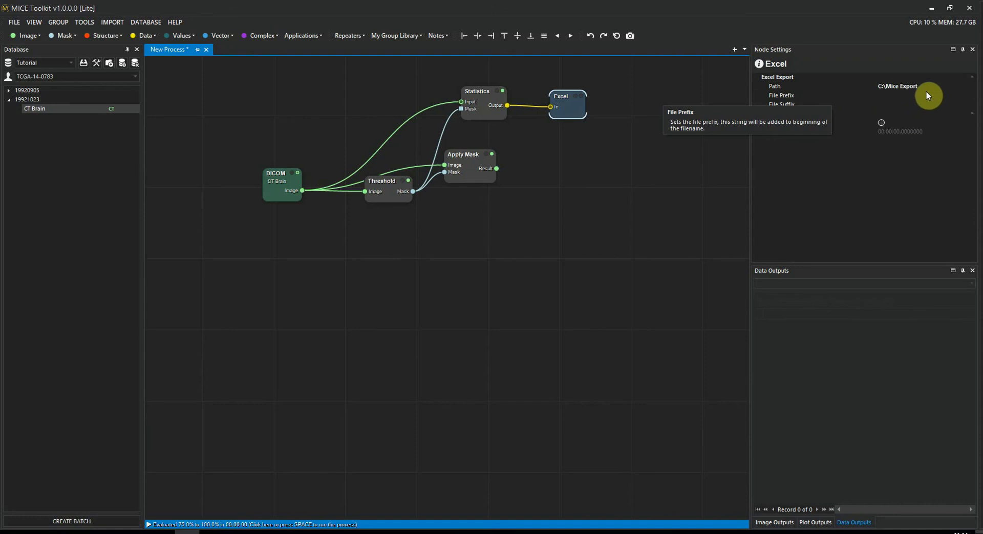
pyautogui.click(646, 199)
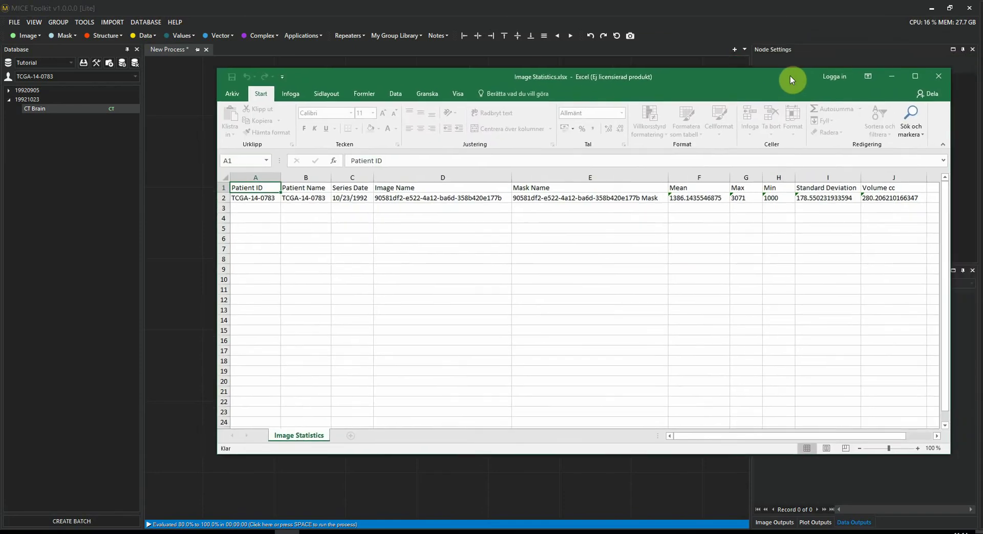
# Step: Check the mean, max, min, deviation and volume row in Image Statistics.xlsx, then return to MICE Toolkit
pyautogui.moveTo(790, 79); pyautogui.dragTo(775, 83)
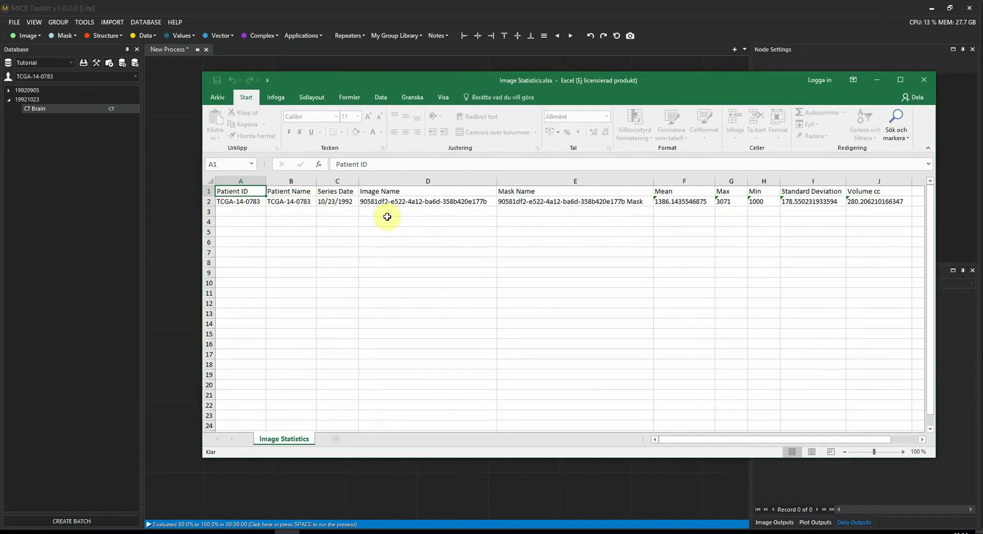
pyautogui.click(487, 205)
pyautogui.click(260, 195)
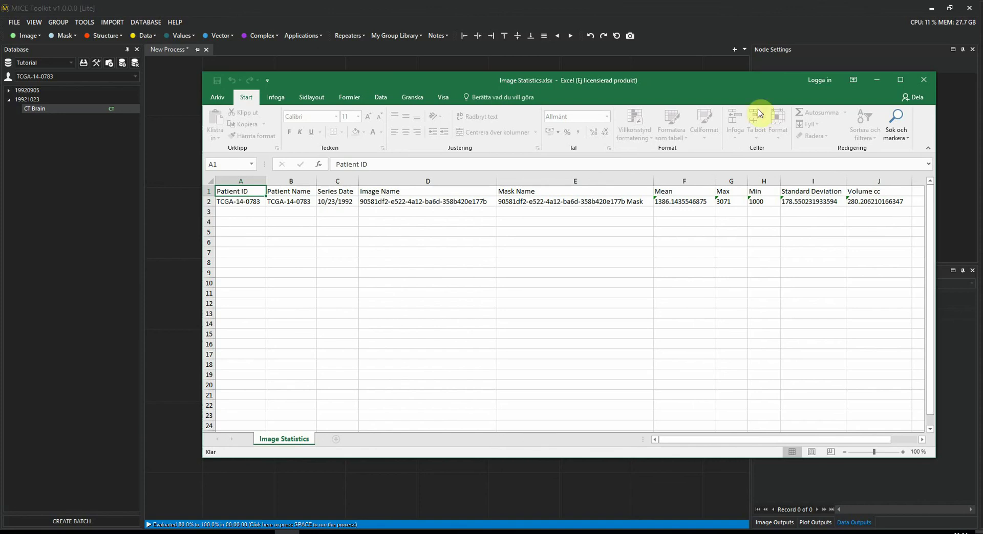
pyautogui.moveTo(631, 79); pyautogui.dragTo(982, 90)
pyautogui.hotkey('alt', 'Tab')
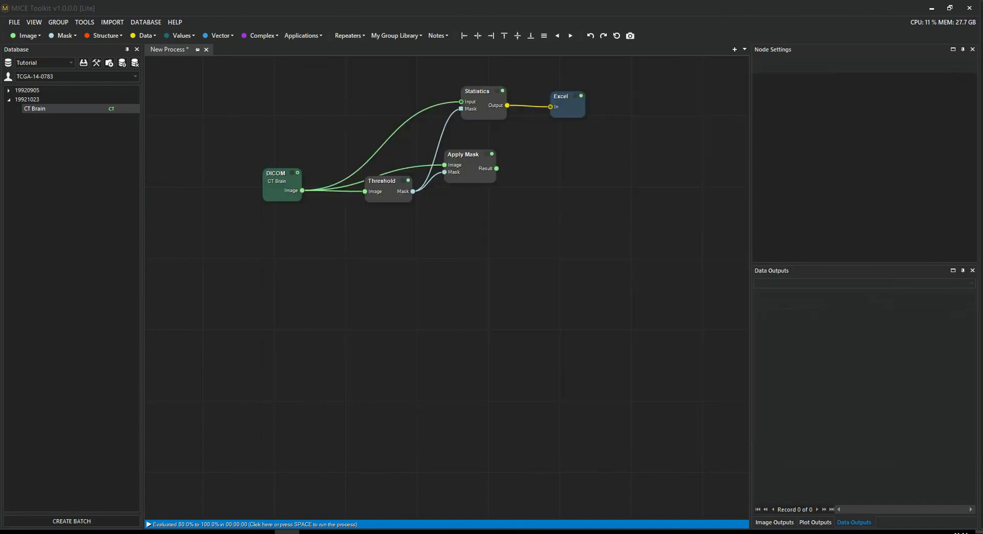